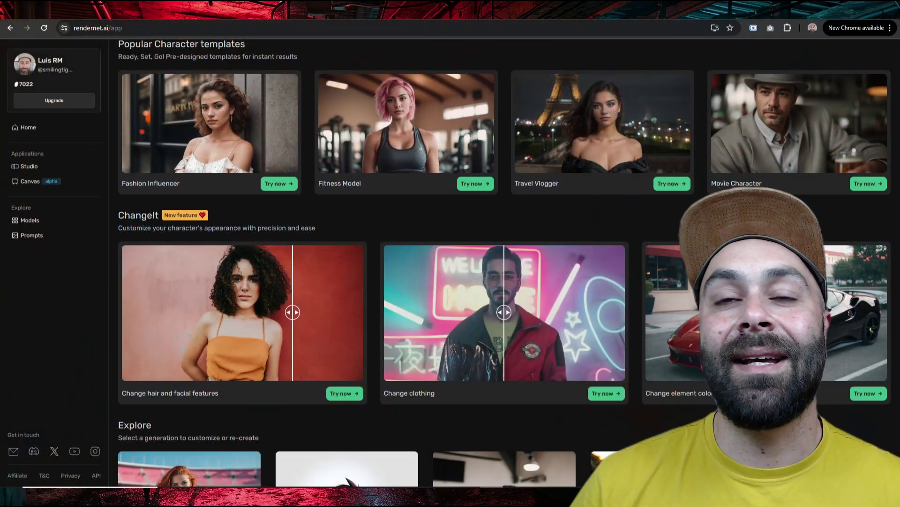
- Open a canvas and set the generation to a Square 1:1 aspect ratio with a count of 1
{"action": "left_click", "coordinate": [30, 181]}
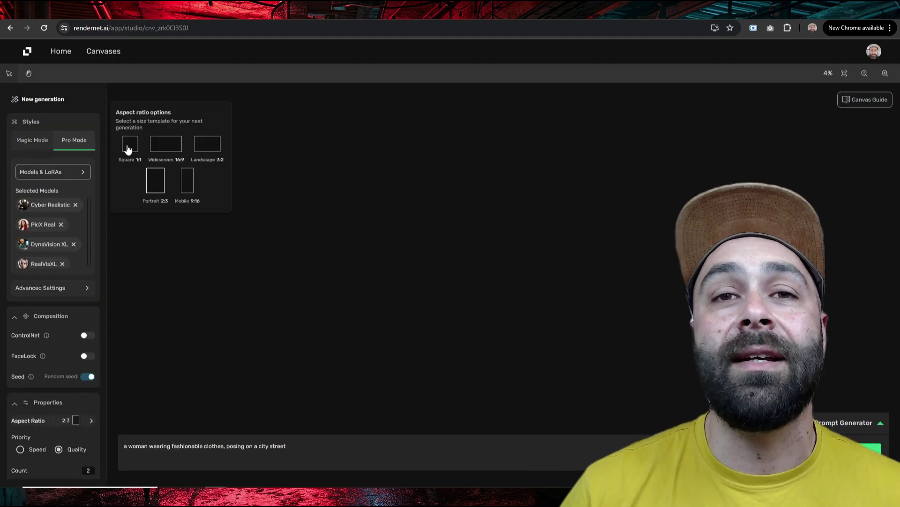
{"action": "left_click", "coordinate": [128, 149]}
{"action": "scroll", "coordinate": [52, 441], "scroll_direction": "down", "scroll_amount": 1}
{"action": "left_click", "coordinate": [14, 467]}
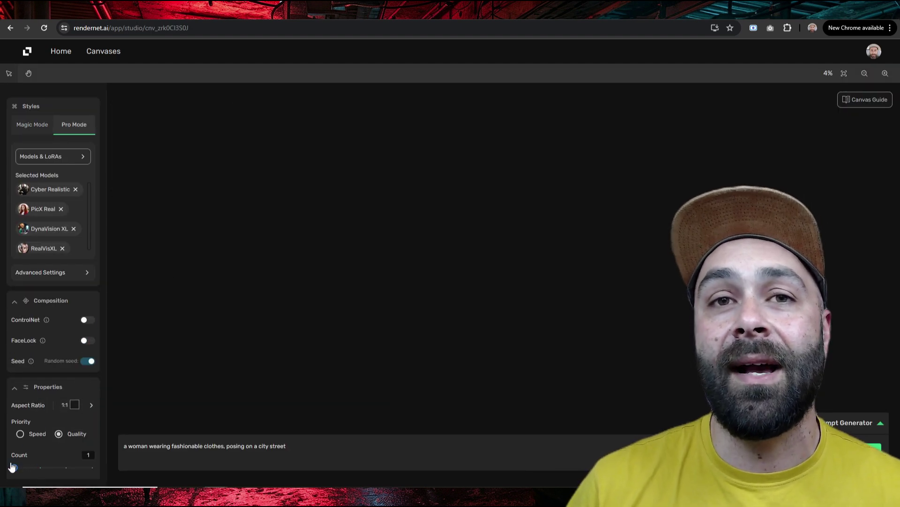
- Replace the prompt with "portrait close-up illustration of a barbarian male | long black beard and blue eyes | stoic | concept art" and generate the images
{"action": "left_click_drag", "start_coordinate": [285, 446], "coordinate": [117, 444]}
{"action": "type", "text": "portrait close-up illustration of a barbarian male | long black bea"}
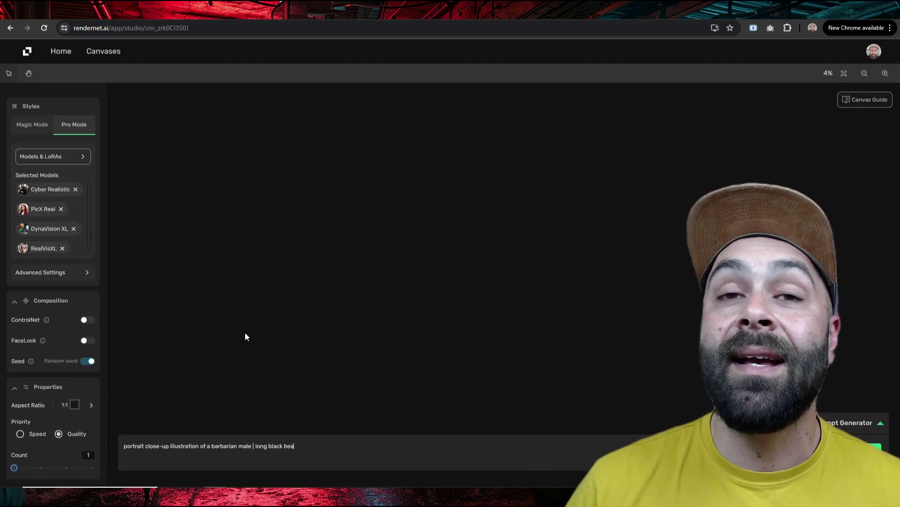
{"action": "type", "text": "rd and blue eyes | stoic | concept art"}
{"action": "left_click", "coordinate": [867, 423]}
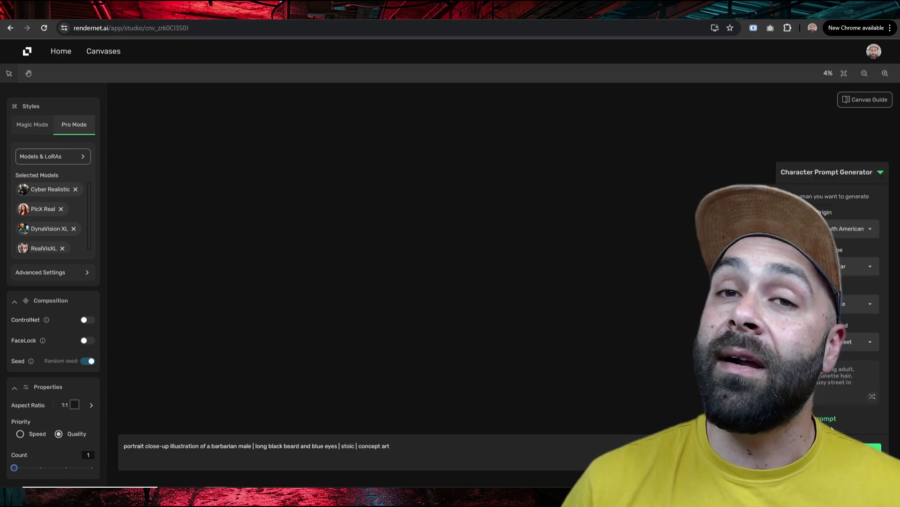
{"action": "left_click", "coordinate": [873, 447]}
{"action": "left_click", "coordinate": [868, 177]}
{"action": "left_click", "coordinate": [865, 74]}
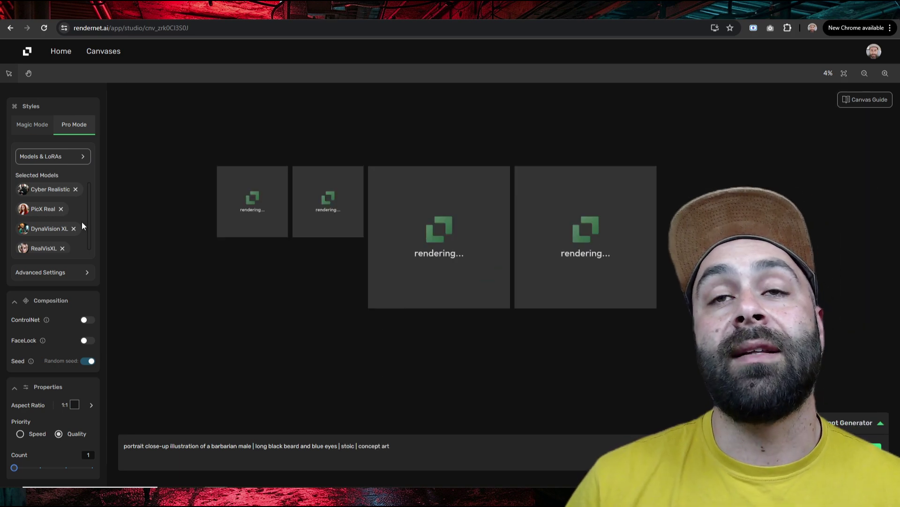
- Enlarge the two smaller barbarian portraits and arrange all four renders as one row of equally sized images
{"action": "right_click", "coordinate": [241, 238]}
{"action": "left_click_drag", "start_coordinate": [217, 238], "coordinate": [139, 301]}
{"action": "left_click", "coordinate": [241, 340]}
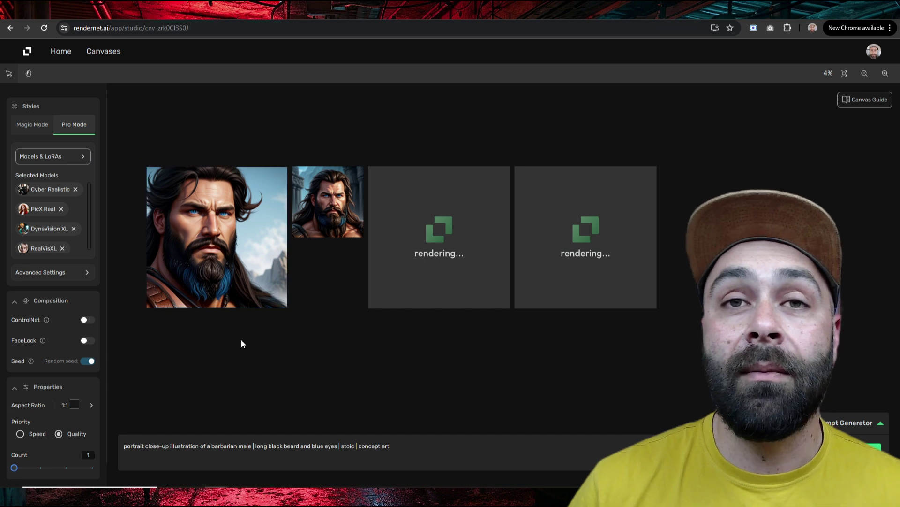
{"action": "left_click", "coordinate": [29, 74]}
{"action": "left_click", "coordinate": [8, 73]}
{"action": "left_click_drag", "start_coordinate": [217, 237], "coordinate": [316, 266]}
{"action": "left_click", "coordinate": [532, 233]}
{"action": "left_click_drag", "start_coordinate": [496, 269], "coordinate": [416, 332]}
{"action": "left_click_drag", "start_coordinate": [328, 281], "coordinate": [362, 284]}
{"action": "left_click_drag", "start_coordinate": [506, 138], "coordinate": [384, 115]}
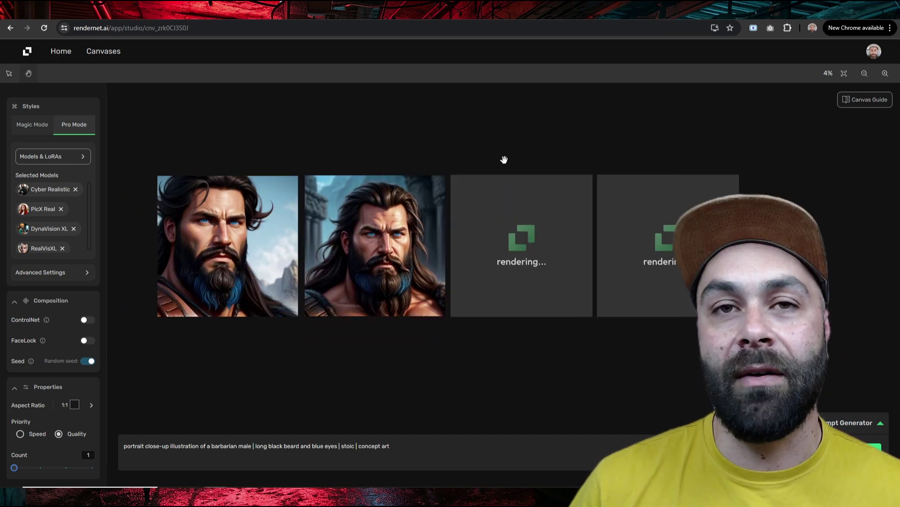
{"action": "right_click", "coordinate": [375, 254]}
{"action": "right_click", "coordinate": [242, 242]}
{"action": "left_click", "coordinate": [515, 355]}
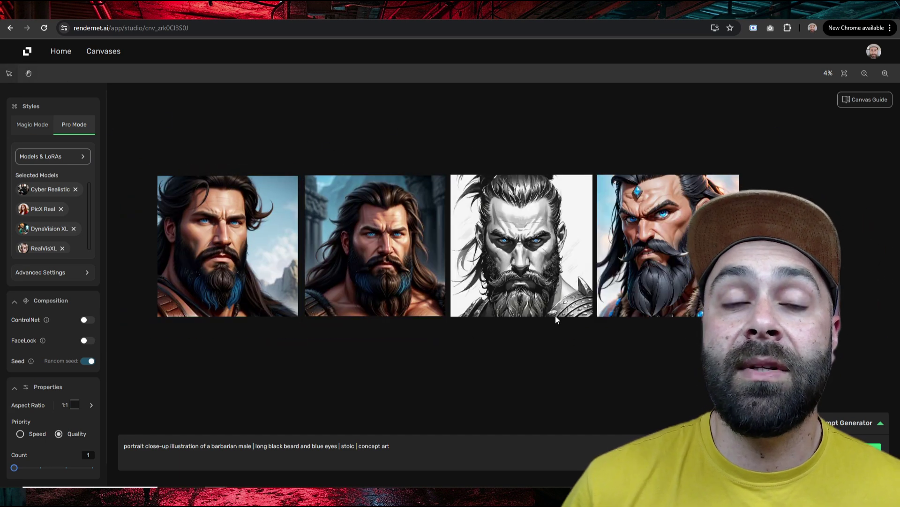
- Append "| front view looking at viewer" to the prompt for remixing the DynaVision XL barbarian portrait
{"action": "left_click", "coordinate": [406, 443]}
{"action": "type", "text": "| front view looking at viewe"}
{"action": "type", "text": "r"}
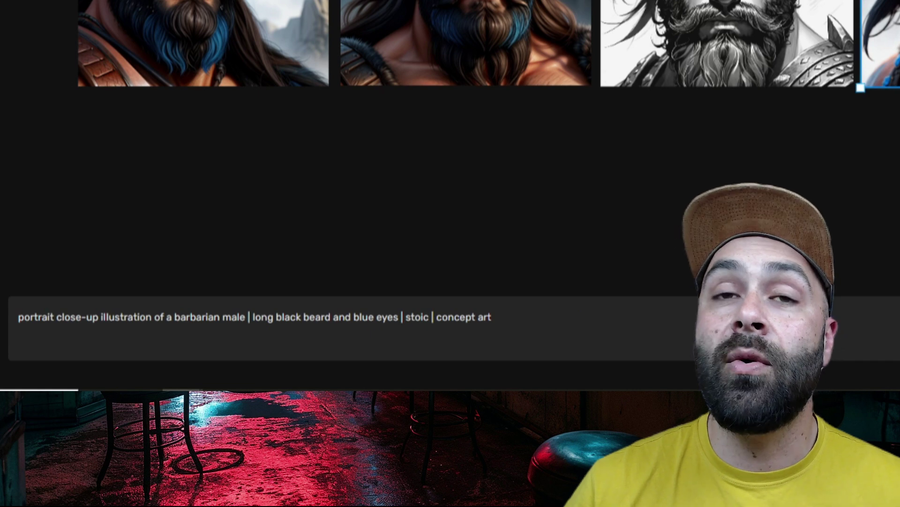
{"action": "left_click", "coordinate": [524, 320]}
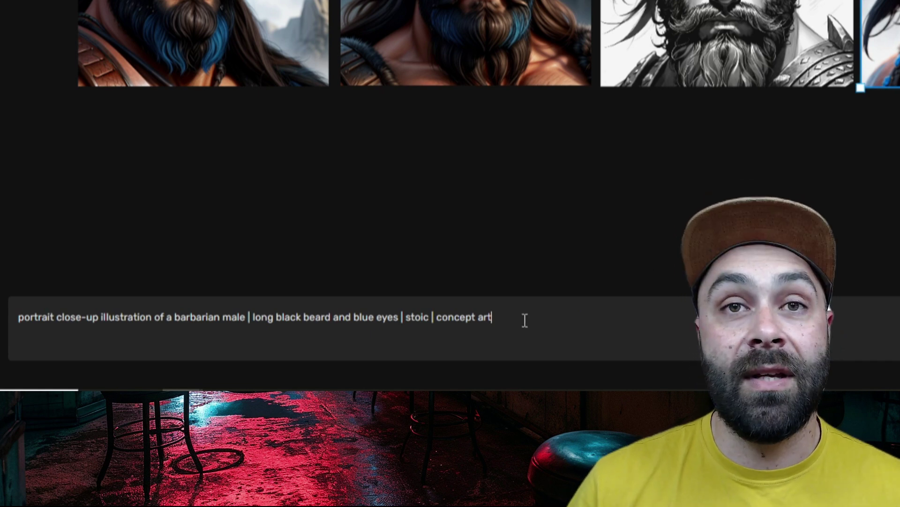
{"action": "type", "text": "| front view looki"}
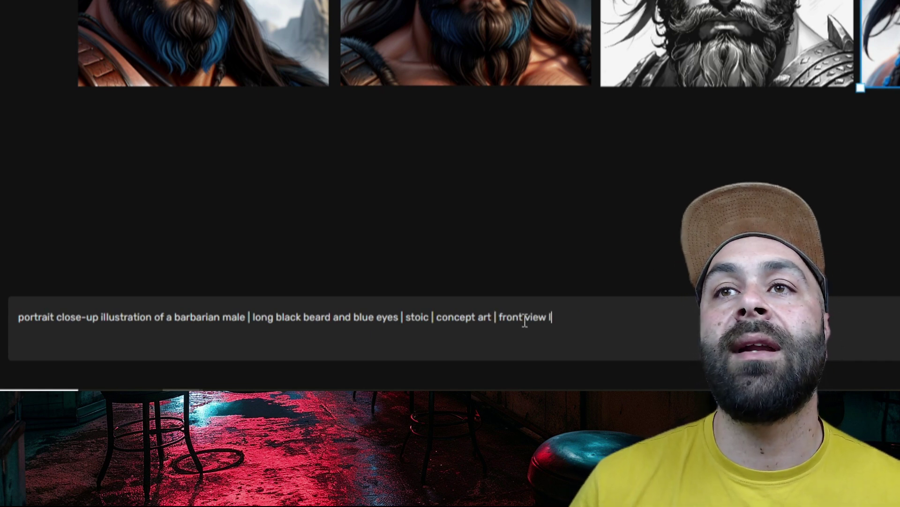
{"action": "type", "text": "ng at viewer"}
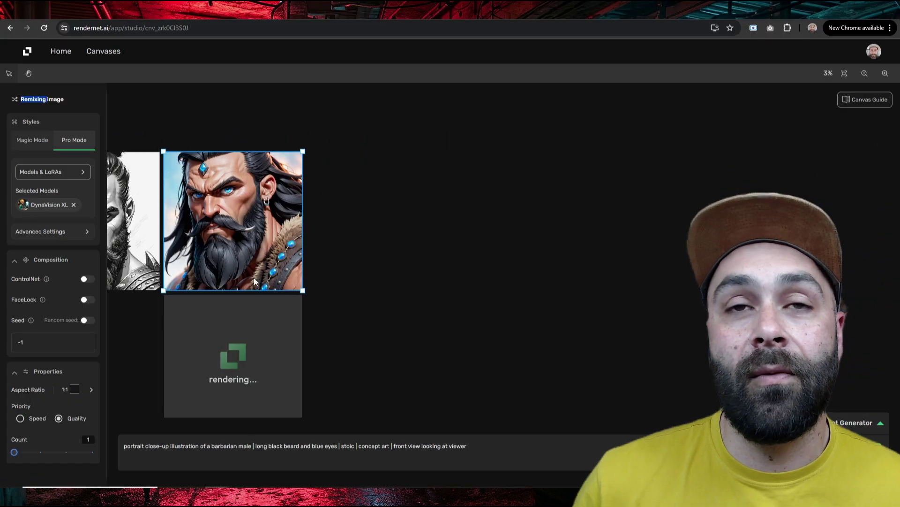
- Place the remixed barbarian portrait beside its original and use the remix as the FaceLock reference
{"action": "left_click_drag", "start_coordinate": [551, 206], "coordinate": [366, 239]}
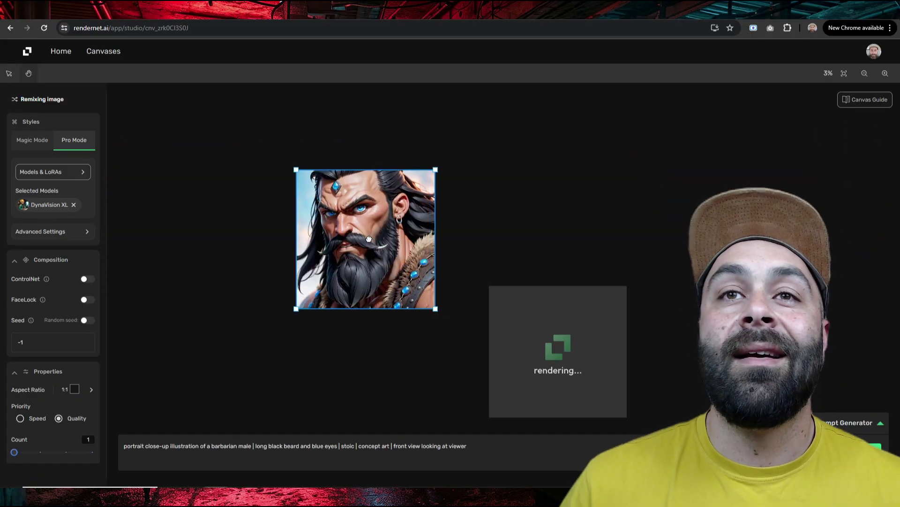
{"action": "left_click_drag", "start_coordinate": [558, 351], "coordinate": [521, 238]}
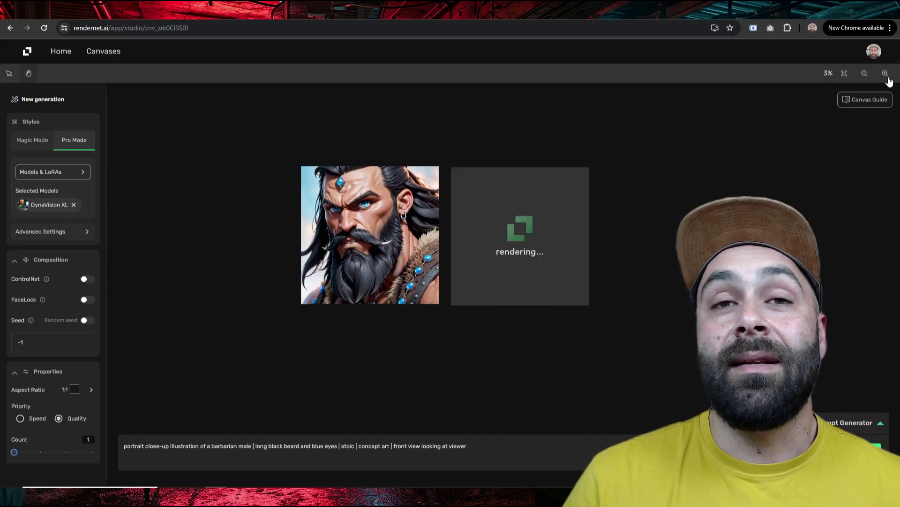
{"action": "left_click", "coordinate": [844, 73]}
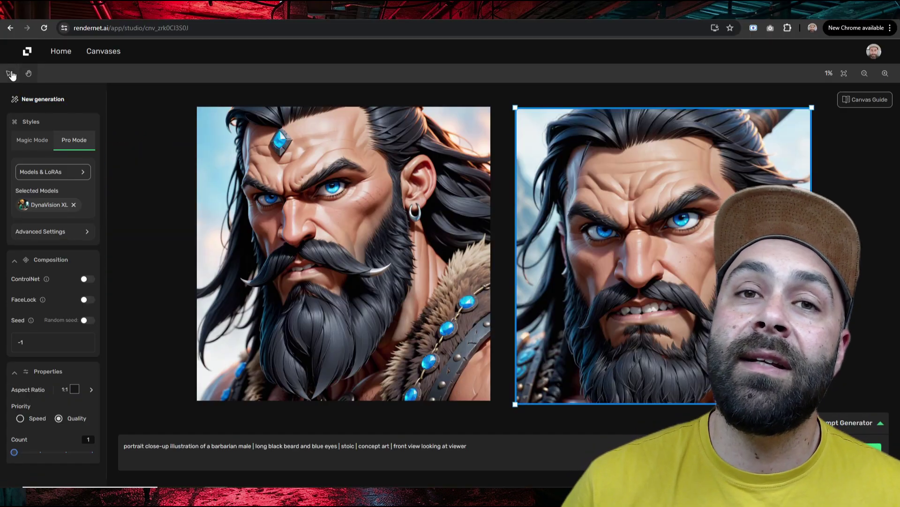
{"action": "right_click", "coordinate": [703, 219]}
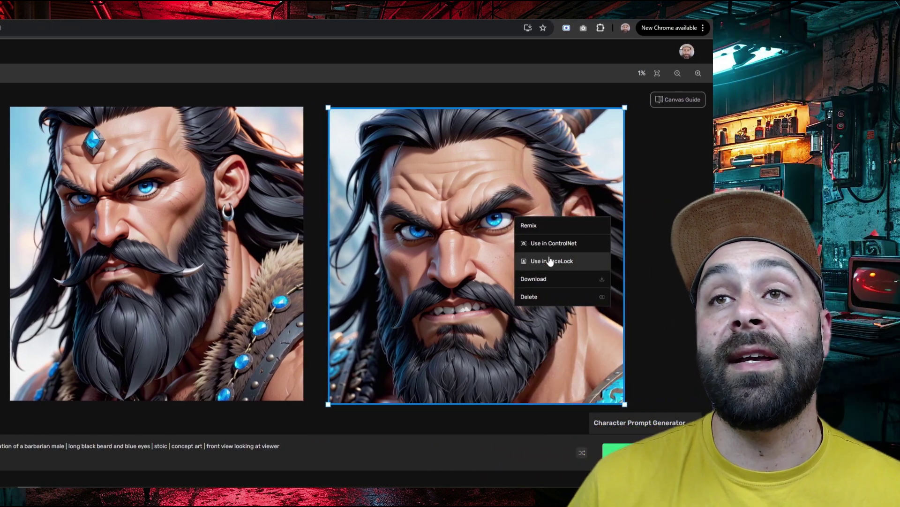
{"action": "left_click", "coordinate": [616, 263]}
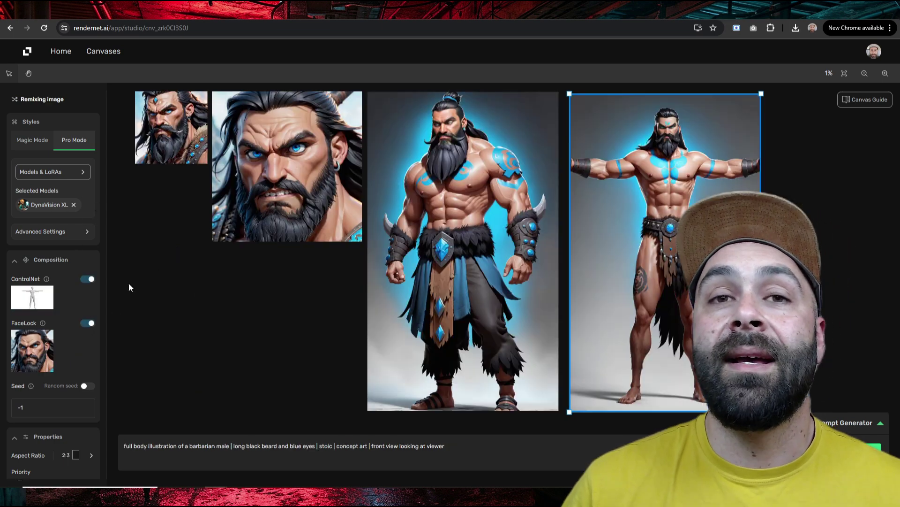
- Set the aspect ratio to Landscape 3:2 for the remix of the T-pose barbarian
{"action": "left_click", "coordinate": [87, 458]}
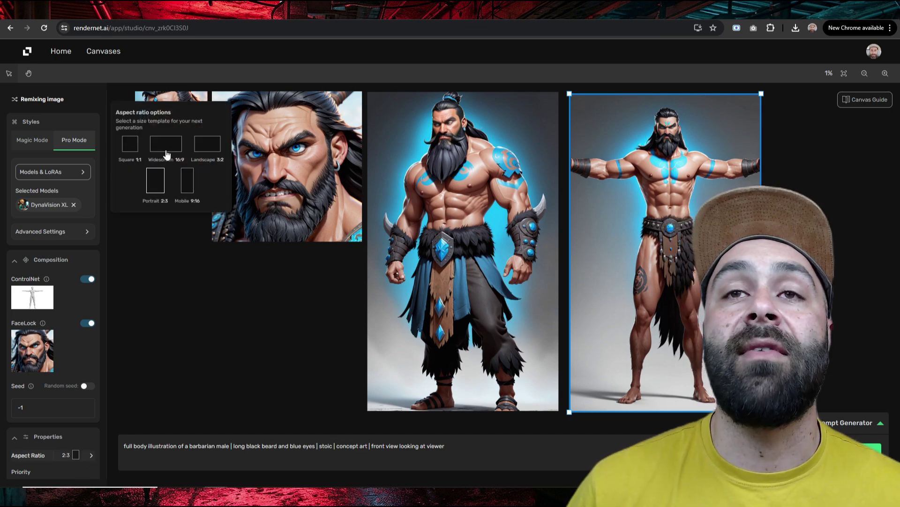
{"action": "left_click", "coordinate": [208, 144]}
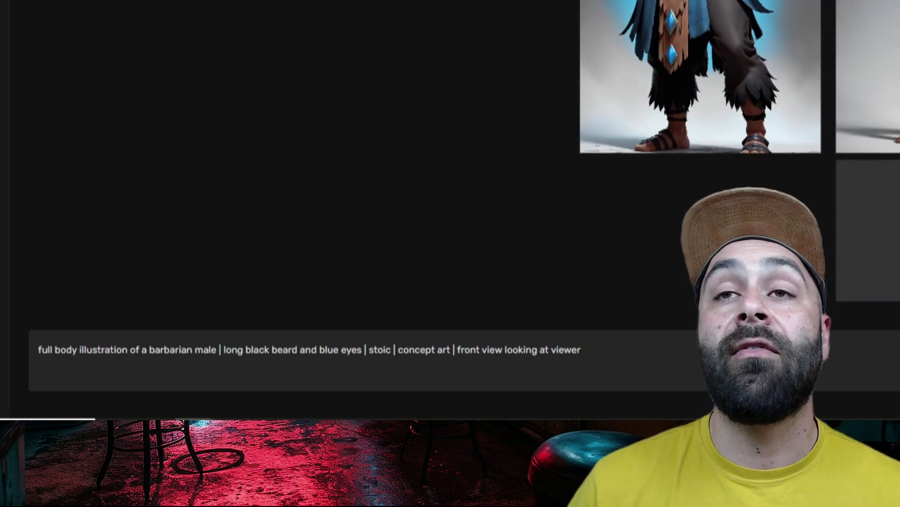
- Move the barbarian close-up, the full-body image and the T-pose image closer together in a row to free up canvas space
{"action": "left_click_drag", "start_coordinate": [288, 4], "coordinate": [133, 31]}
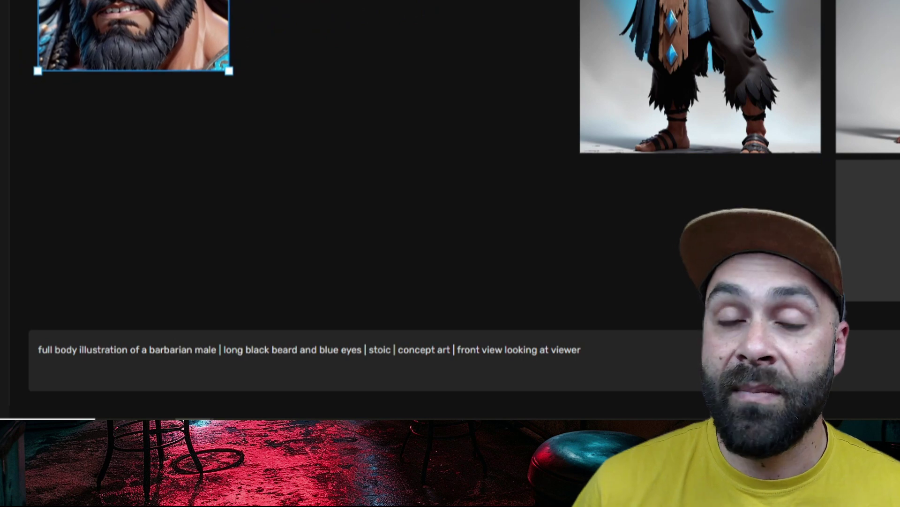
{"action": "left_click_drag", "start_coordinate": [701, 70], "coordinate": [372, 65]}
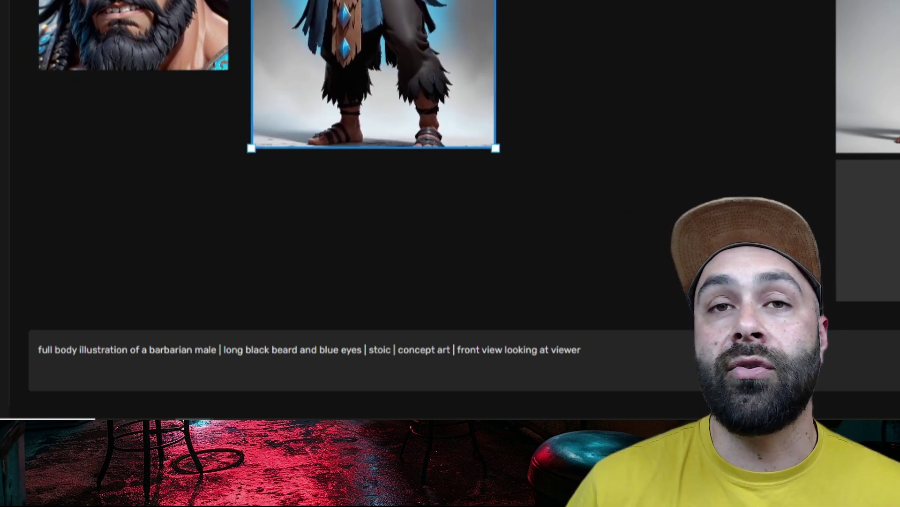
{"action": "left_click_drag", "start_coordinate": [886, 70], "coordinate": [592, 65]}
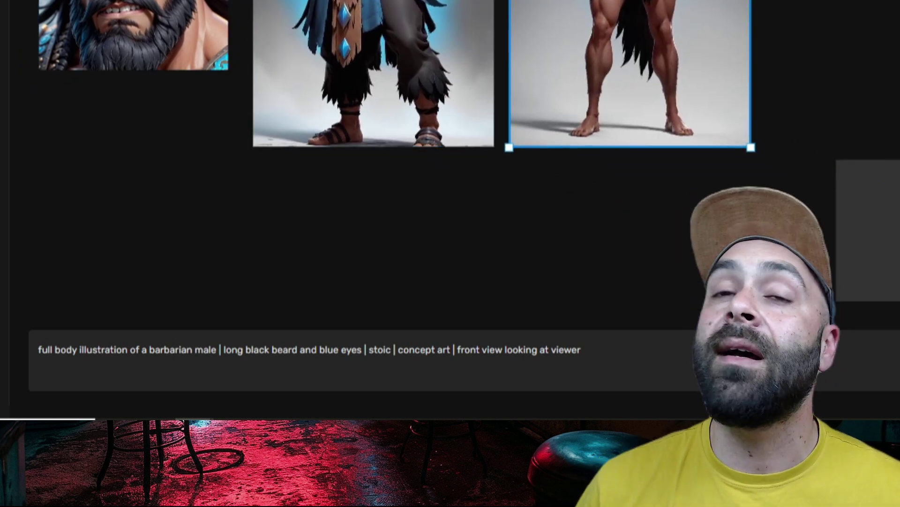
{"action": "left_click", "coordinate": [868, 188]}
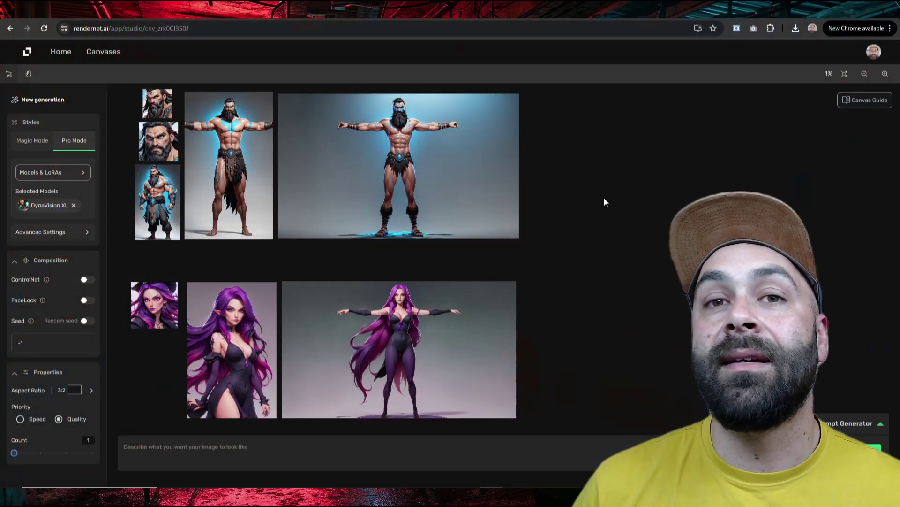
- Enter the prompt "a barbarian sword | made of steel | glowing arcane effect | concept art | grey background" with a Portrait 2:3 aspect ratio
{"action": "left_click", "coordinate": [255, 446]}
{"action": "type", "text": "a bar"}
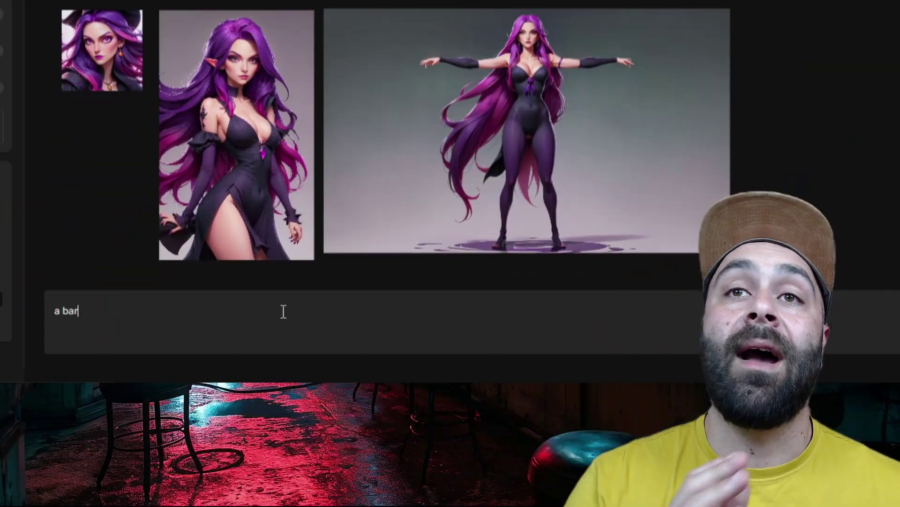
{"action": "type", "text": "barian sword | mad"}
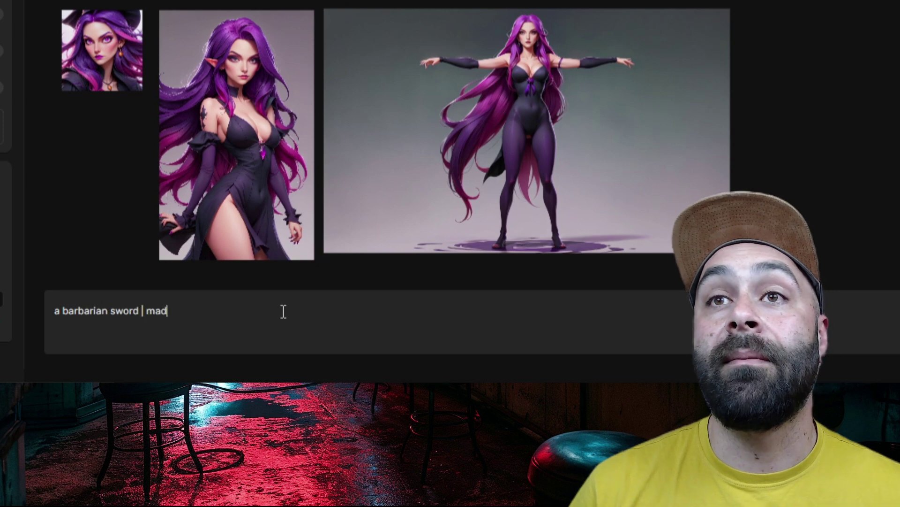
{"action": "type", "text": "e of steel  | glowing arcane"}
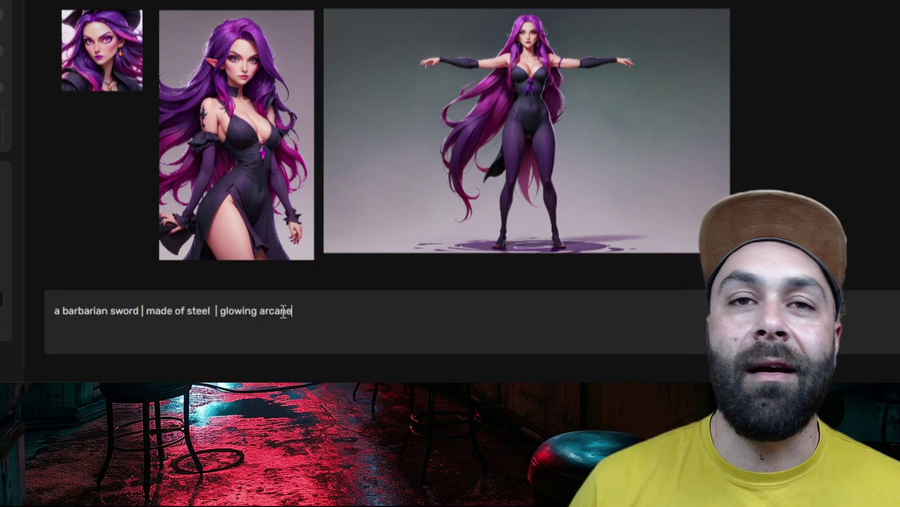
{"action": "type", "text": " effect | concept art | grey backgroun"}
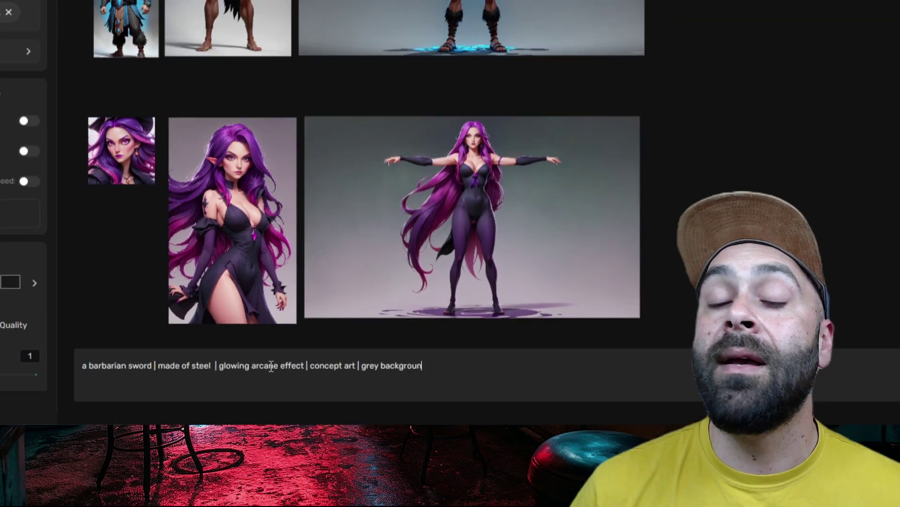
{"action": "type", "text": "d"}
{"action": "left_click", "coordinate": [22, 279]}
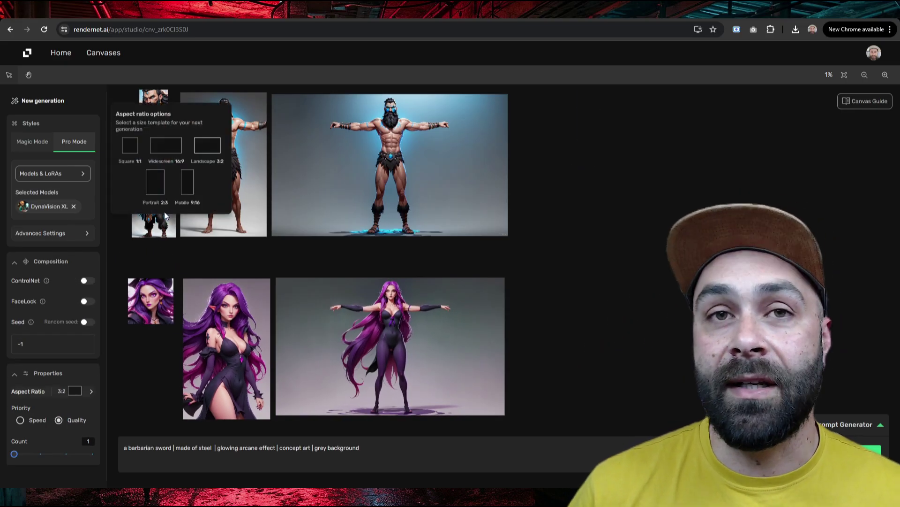
{"action": "left_click", "coordinate": [155, 182]}
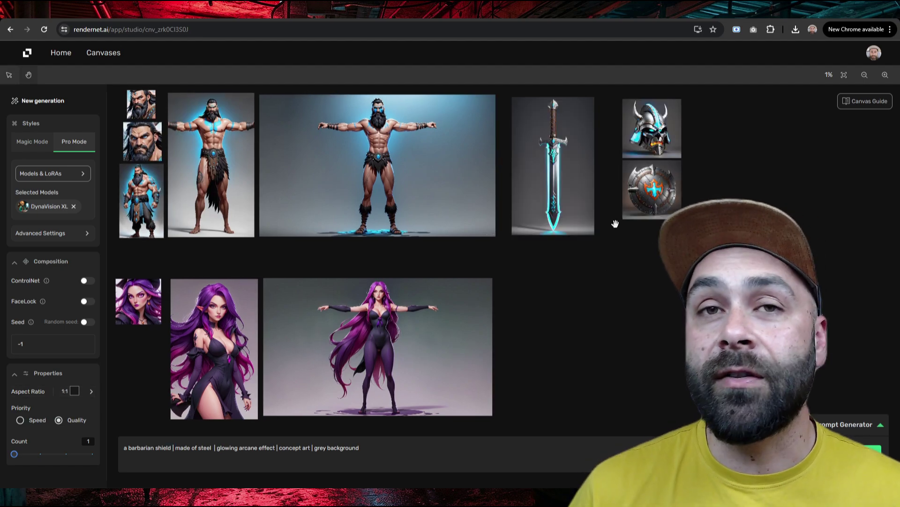
- Switch to 3D AI Studio and inspect the 3D model generated from the barbarian helmet image
{"action": "left_click", "coordinate": [652, 128]}
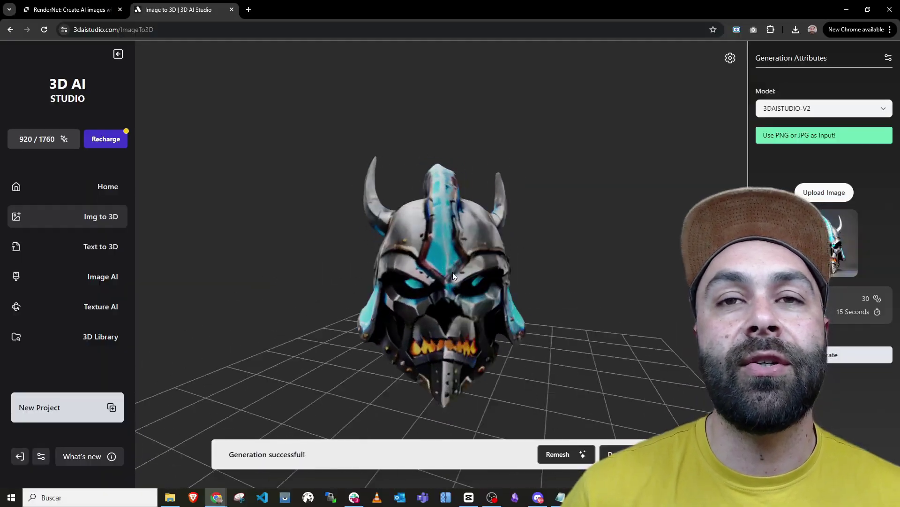
{"action": "scroll", "coordinate": [453, 273], "scroll_direction": "down", "scroll_amount": 5}
{"action": "left_click_drag", "start_coordinate": [453, 272], "coordinate": [477, 280]}
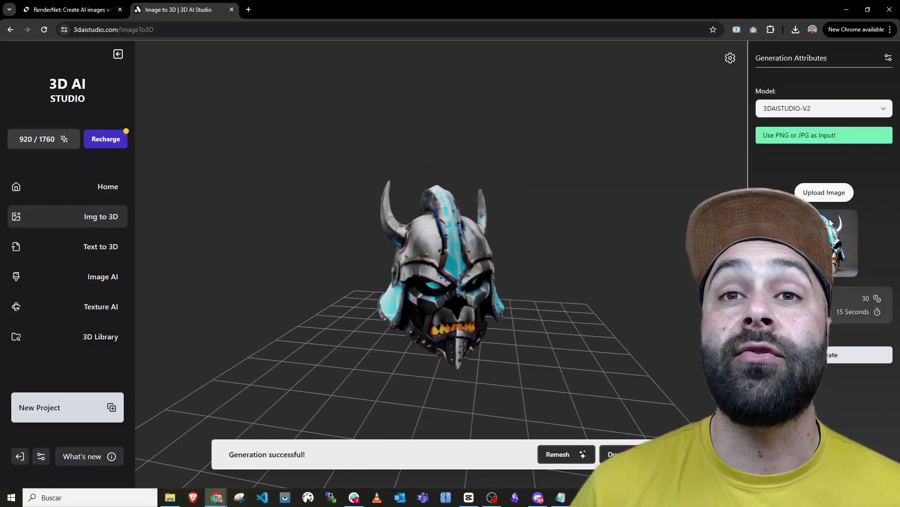
- Upload another source image to the image-to-3D generator and generate its 3D model
{"action": "left_click", "coordinate": [824, 193]}
{"action": "double_click", "coordinate": [377, 73]}
{"action": "left_click", "coordinate": [817, 402]}
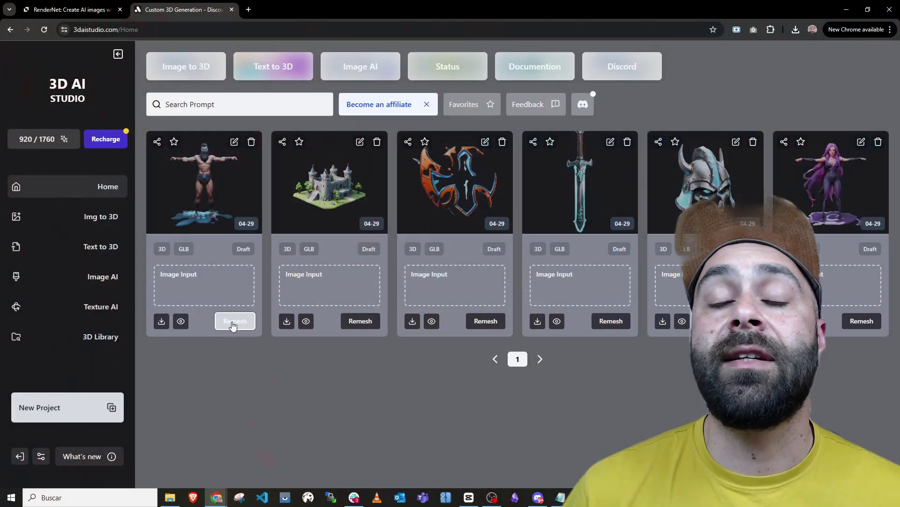
- Remesh the T-pose barbarian model with obj as the export format
{"action": "left_click", "coordinate": [234, 321]}
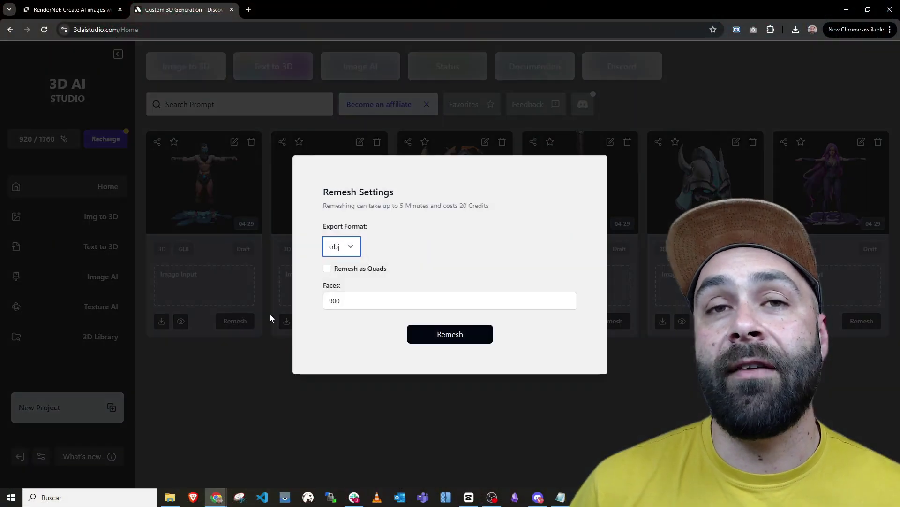
{"action": "left_click", "coordinate": [341, 246]}
{"action": "left_click", "coordinate": [334, 272]}
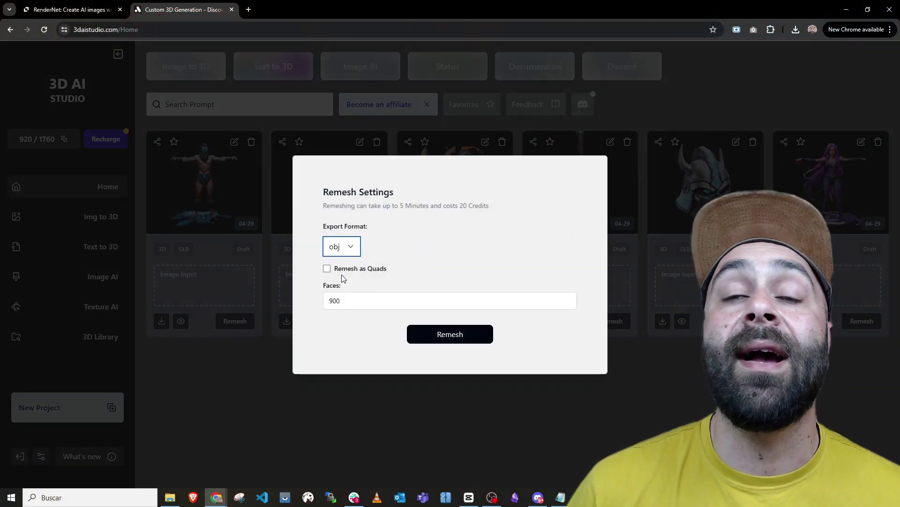
{"action": "left_click", "coordinate": [440, 337]}
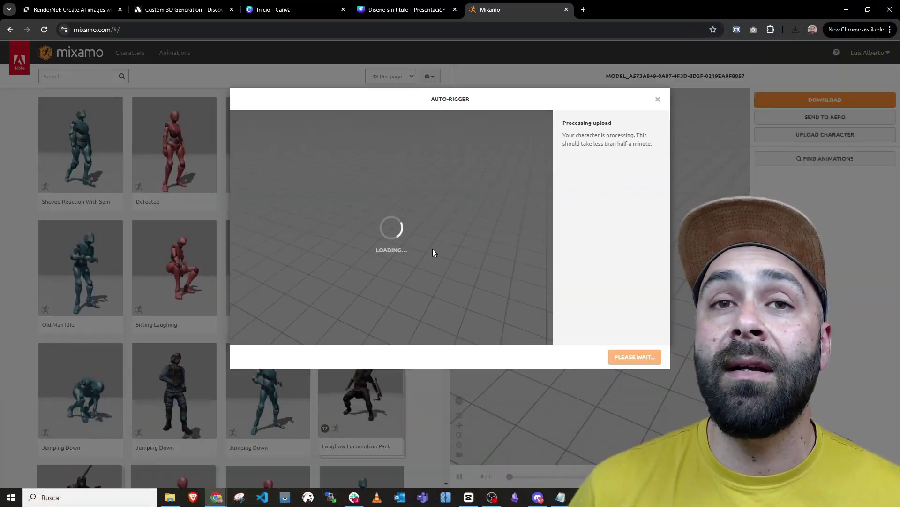
- Place the chin, wrist, elbow, knee and groin markers on the barbarian with symmetry and run the auto-rigger with Standard Skeleton (65)
{"action": "left_click_drag", "start_coordinate": [281, 228], "coordinate": [391, 143]}
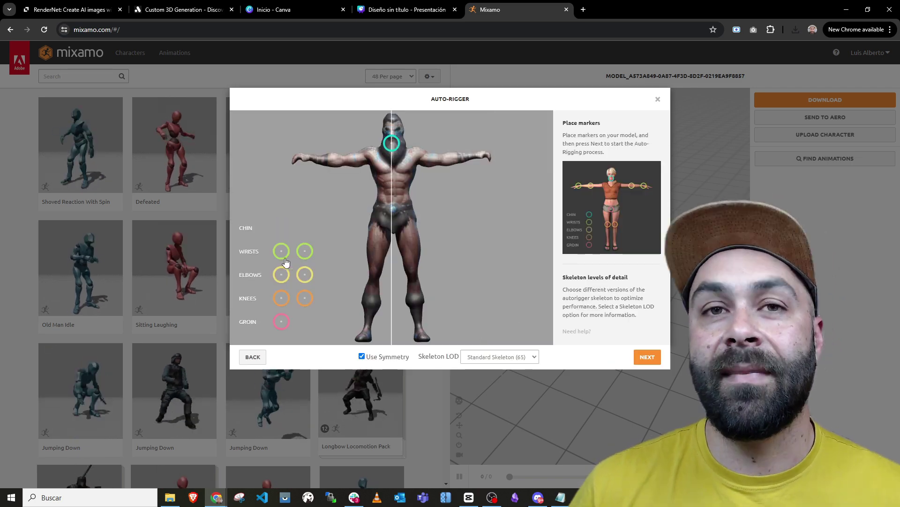
{"action": "left_click_drag", "start_coordinate": [281, 251], "coordinate": [309, 155]}
{"action": "left_click_drag", "start_coordinate": [281, 275], "coordinate": [343, 161]}
{"action": "left_click_drag", "start_coordinate": [281, 298], "coordinate": [374, 273]}
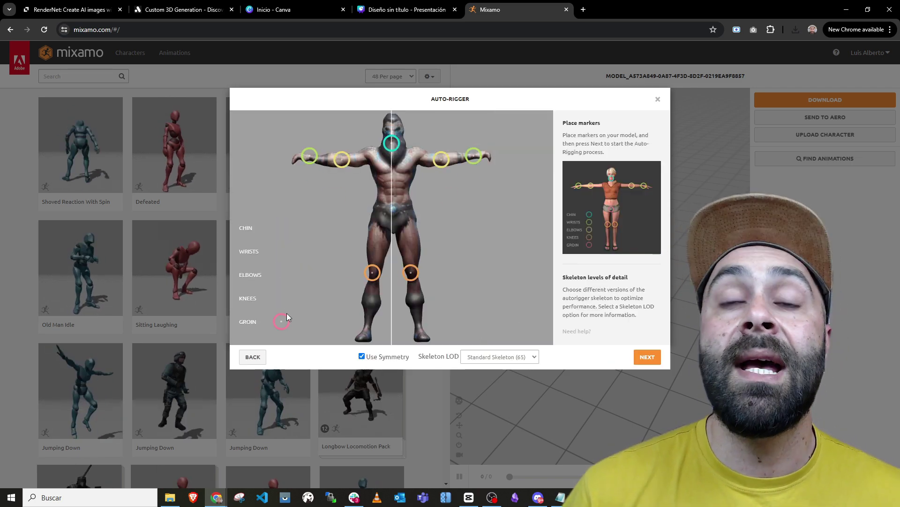
{"action": "left_click_drag", "start_coordinate": [282, 321], "coordinate": [393, 228]}
{"action": "left_click", "coordinate": [647, 356]}
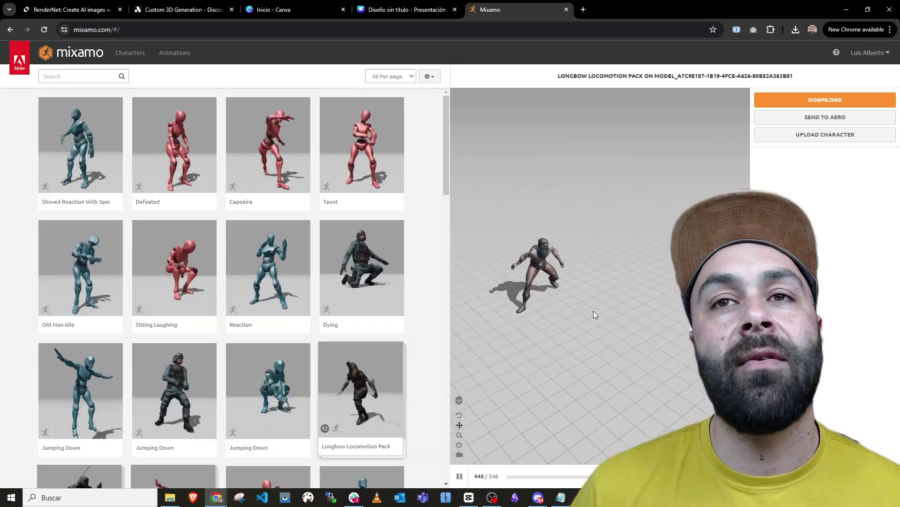
- Apply the Unarmed Walk Forward animation to the rigged barbarian
{"action": "scroll", "coordinate": [271, 390], "scroll_direction": "down", "scroll_amount": 4}
{"action": "scroll", "coordinate": [271, 390], "scroll_direction": "down", "scroll_amount": 6}
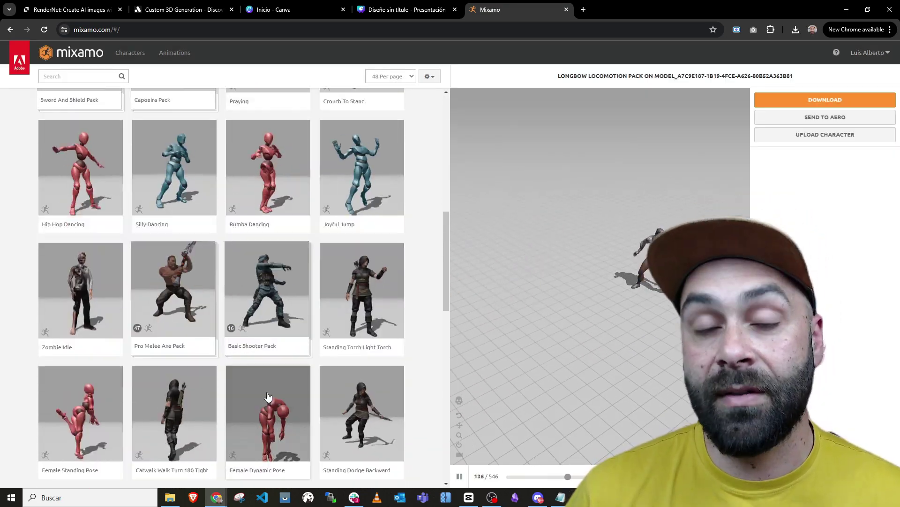
{"action": "scroll", "coordinate": [266, 382], "scroll_direction": "down", "scroll_amount": 1}
{"action": "scroll", "coordinate": [266, 382], "scroll_direction": "down", "scroll_amount": 2}
{"action": "left_click", "coordinate": [94, 394]}
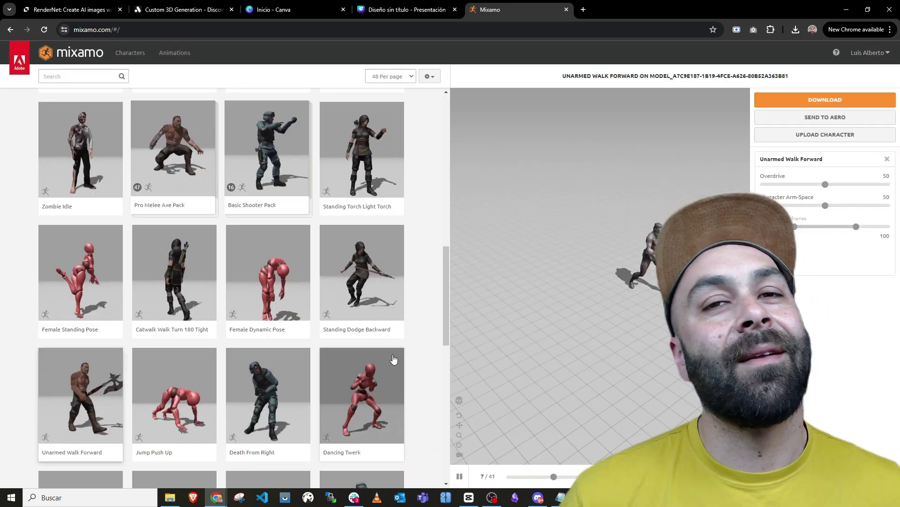
- Apply the Unarmed Idle Looking Ver. 2 animation to the barbarian and download the animated character
{"action": "scroll", "coordinate": [367, 388], "scroll_direction": "down", "scroll_amount": 5}
{"action": "scroll", "coordinate": [288, 371], "scroll_direction": "down", "scroll_amount": 2}
{"action": "left_click", "coordinate": [201, 408]}
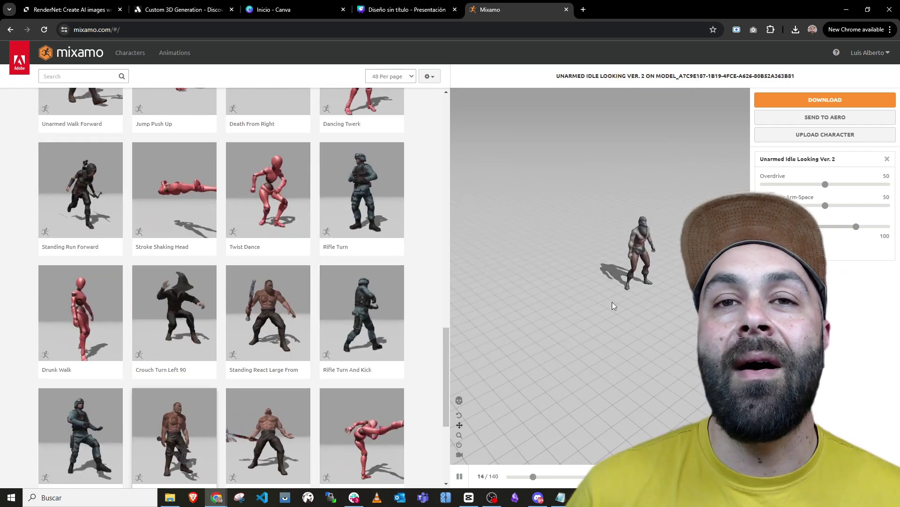
{"action": "scroll", "coordinate": [613, 305], "scroll_direction": "up", "scroll_amount": 3}
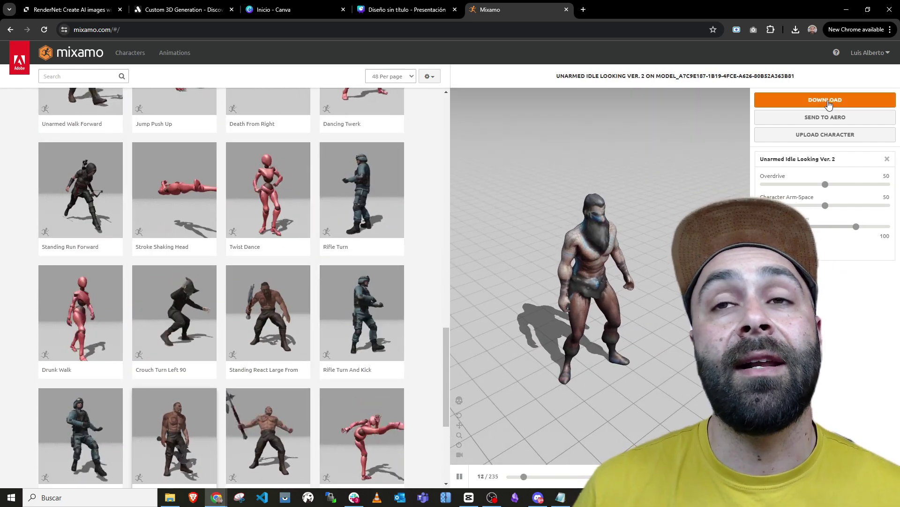
{"action": "left_click", "coordinate": [825, 99]}
{"action": "left_click", "coordinate": [575, 205]}
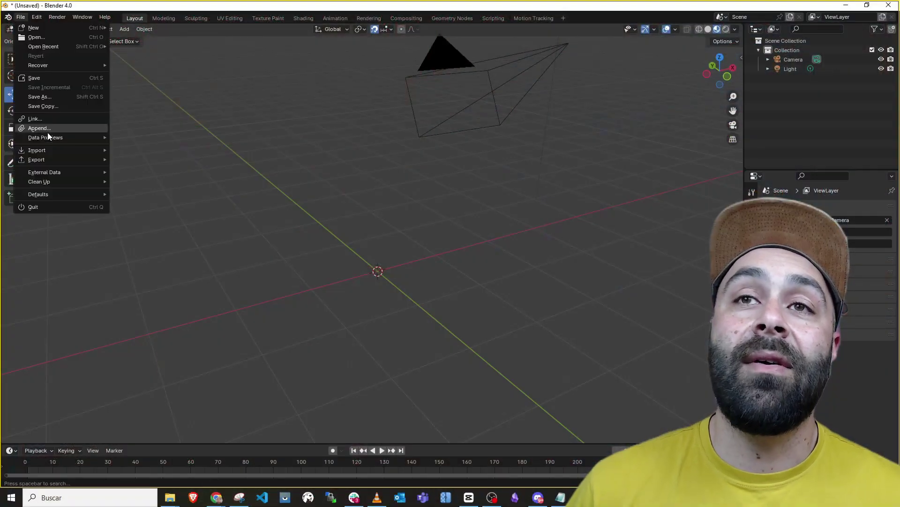
- Switch to Blender, import the barbarian, helmet and sword models as FBX, and move the sword toward the character's right hand
{"action": "mouse_move", "coordinate": [36, 150]}
{"action": "left_click", "coordinate": [145, 243]}
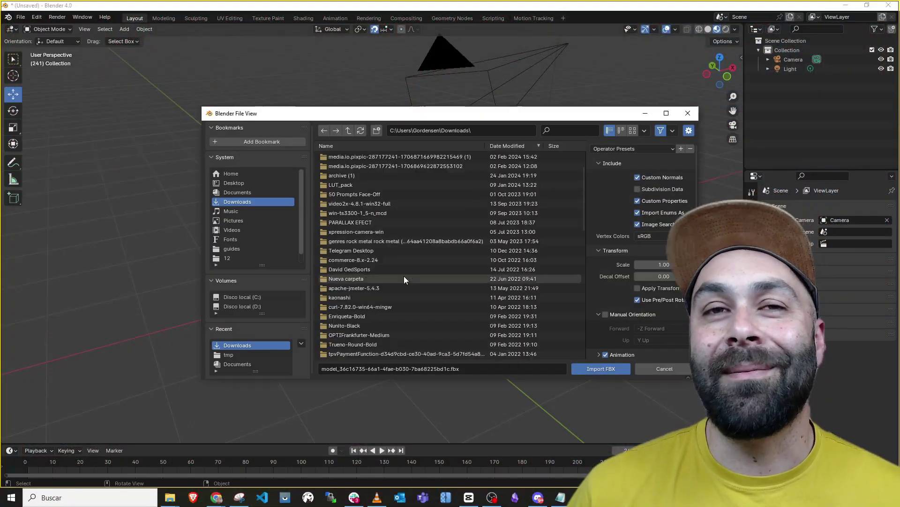
{"action": "left_click", "coordinate": [373, 260]}
{"action": "left_click", "coordinate": [394, 278], "text": "ctrl"}
{"action": "left_click", "coordinate": [379, 297], "text": "ctrl"}
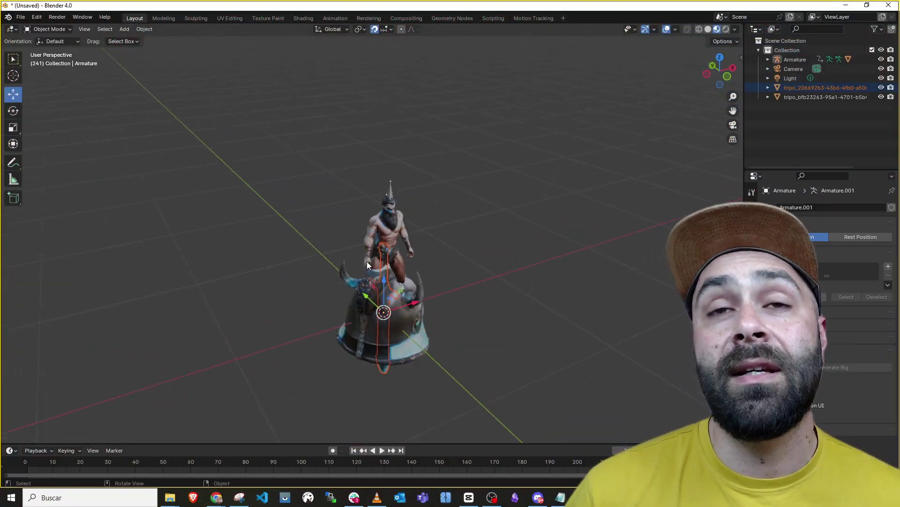
{"action": "left_click_drag", "start_coordinate": [300, 311], "coordinate": [338, 311]}
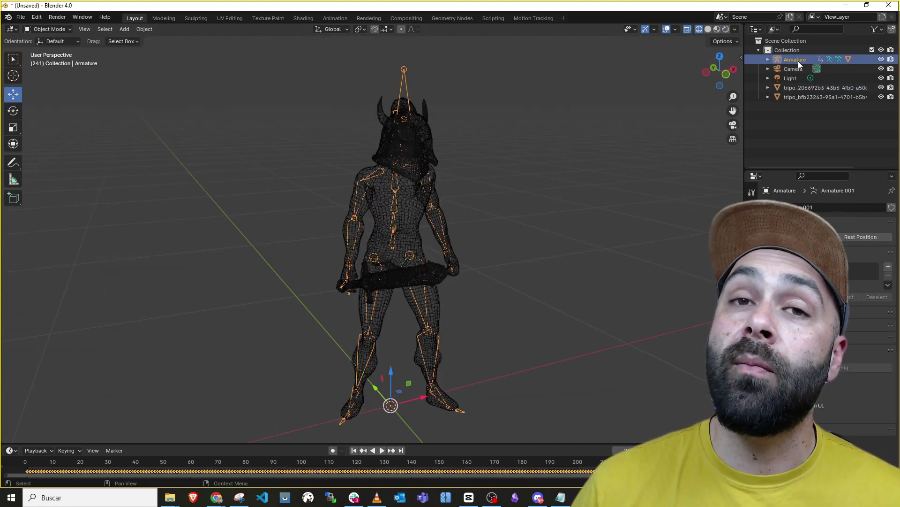
- Put the armature in Pose Mode and parent the sword to the right-hand index bone mixamorig:RightHandIndex2
{"action": "left_click", "coordinate": [797, 60]}
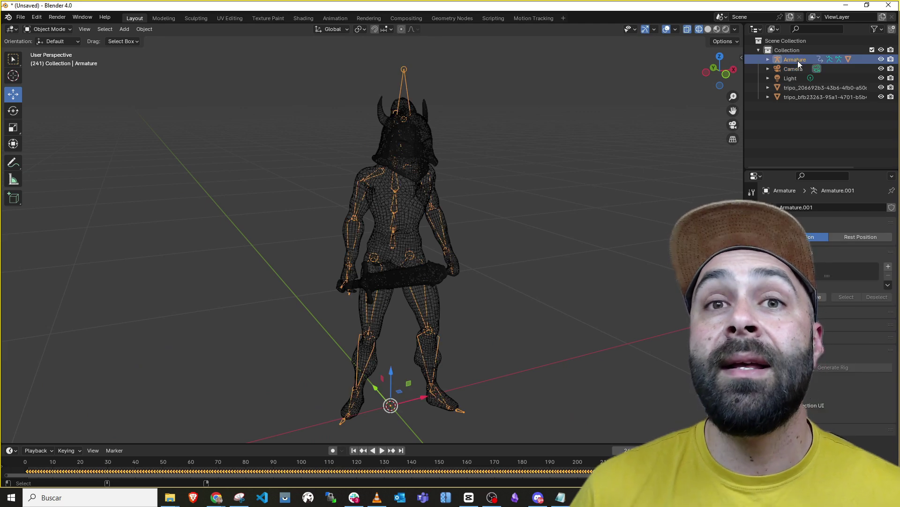
{"action": "key", "text": "ctrl+Tab"}
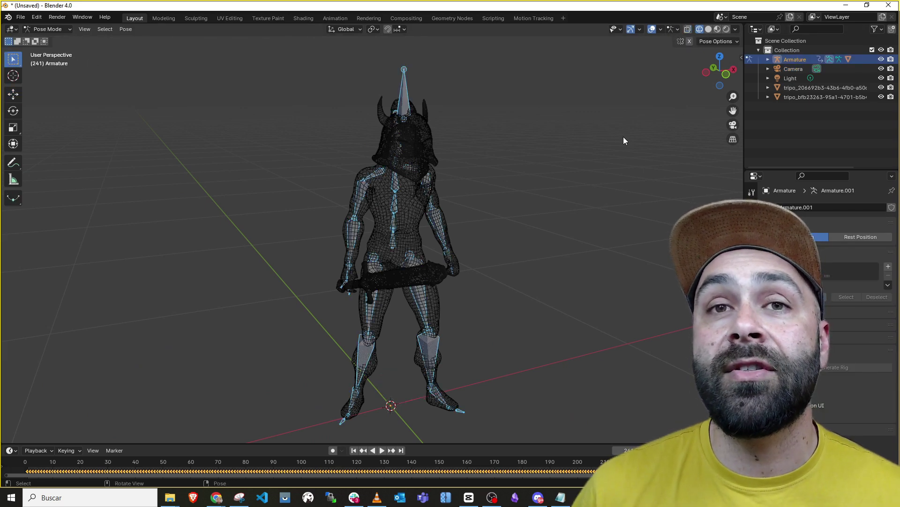
{"action": "left_click", "coordinate": [344, 287]}
{"action": "scroll", "coordinate": [347, 291], "scroll_direction": "up", "scroll_amount": 6}
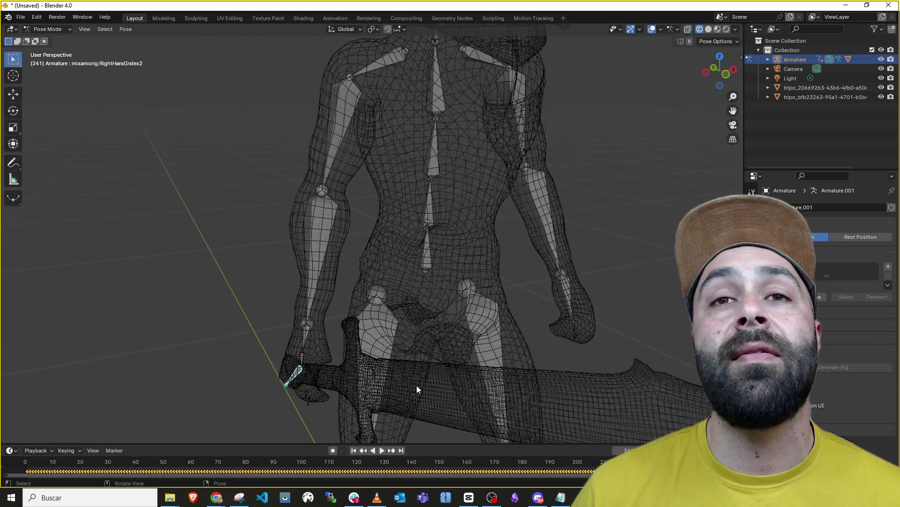
{"action": "left_click", "coordinate": [800, 87]}
{"action": "left_click", "coordinate": [298, 372], "text": "shift"}
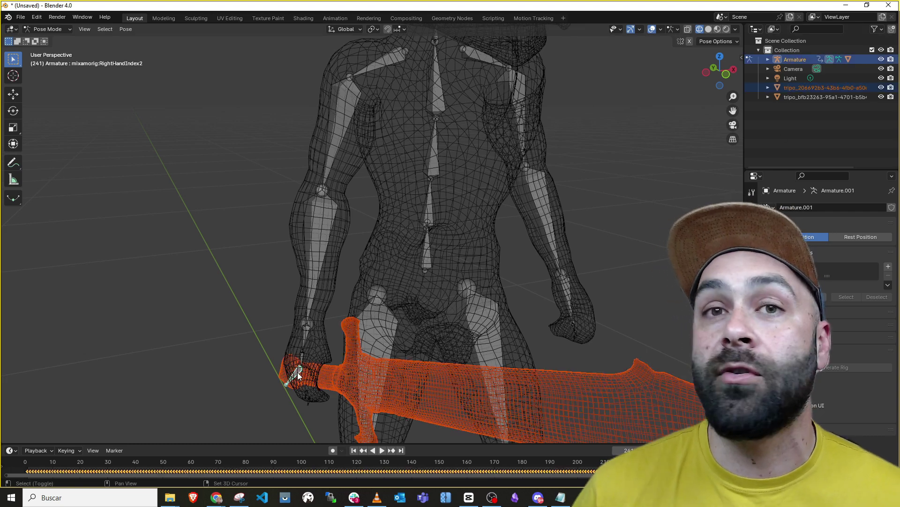
{"action": "key", "text": "ctrl+p"}
{"action": "left_click", "coordinate": [395, 385]}
- Parent the horned helmet to the armature's head bone mixamorig:Head
{"action": "scroll", "coordinate": [436, 263], "scroll_direction": "down", "scroll_amount": 3}
{"action": "left_click", "coordinate": [415, 89]}
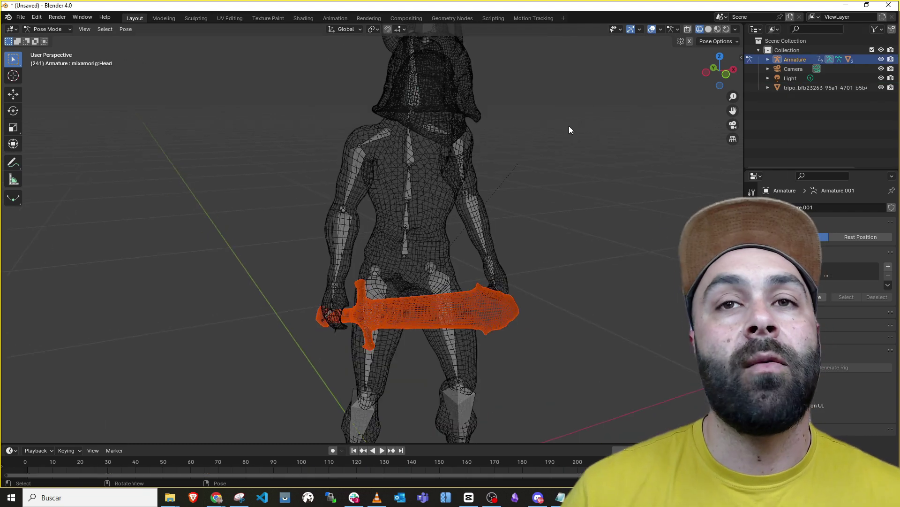
{"action": "left_click", "coordinate": [835, 88]}
{"action": "left_click", "coordinate": [795, 59], "text": "ctrl"}
{"action": "left_click", "coordinate": [798, 87], "text": "ctrl"}
{"action": "key", "text": "ctrl+p"}
{"action": "left_click", "coordinate": [427, 124]}
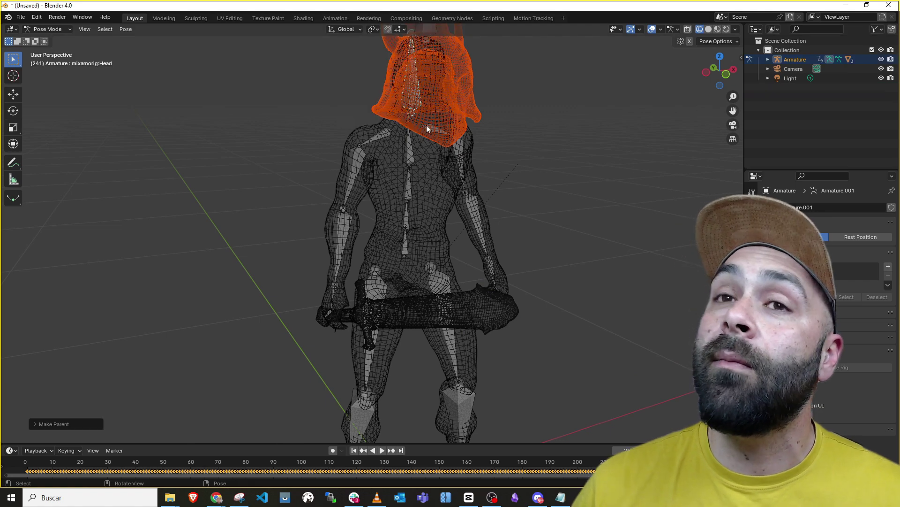
- Turn off the wireframe display to show the textured barbarian and play the animation with the attached helmet and sword
{"action": "key", "text": "shift+z"}
{"action": "scroll", "coordinate": [587, 142], "scroll_direction": "down", "scroll_amount": 1}
{"action": "middle_click_drag", "start_coordinate": [587, 142], "coordinate": [569, 143]}
{"action": "scroll", "coordinate": [568, 143], "scroll_direction": "down", "scroll_amount": 1}
{"action": "left_click", "coordinate": [514, 226]}
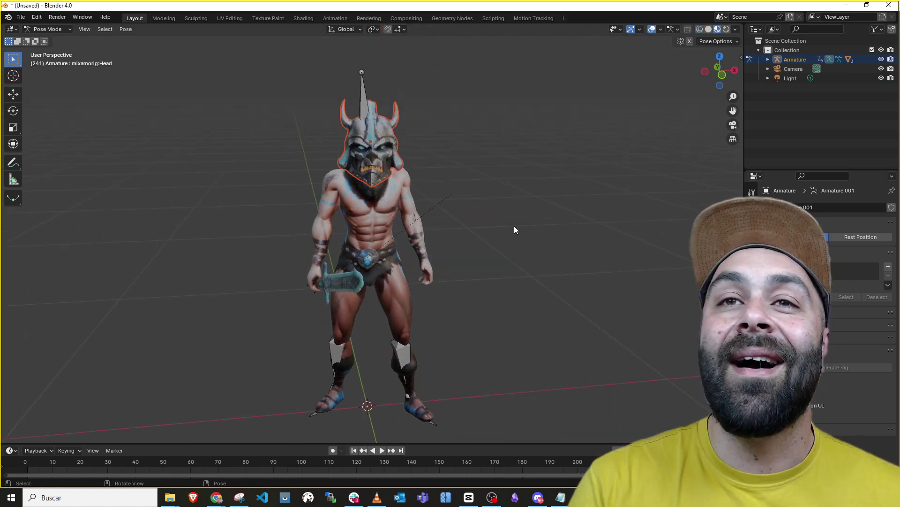
{"action": "left_click", "coordinate": [382, 450]}
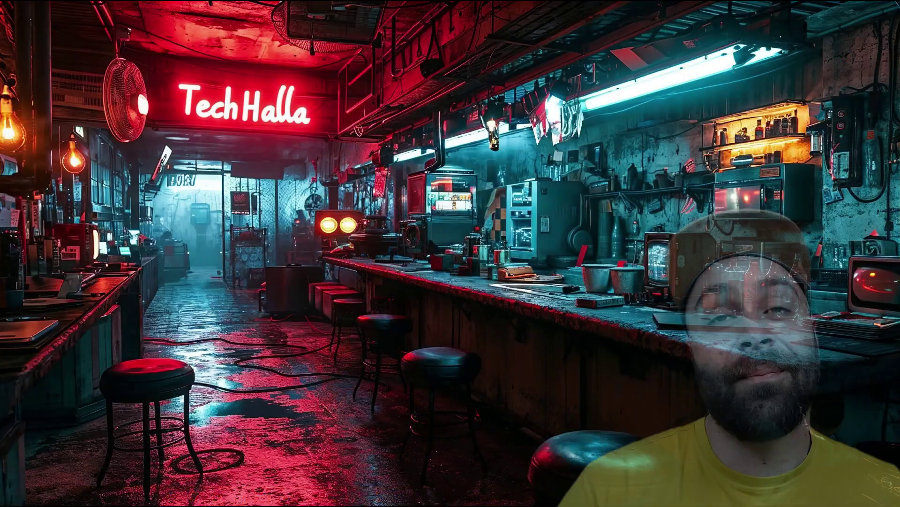